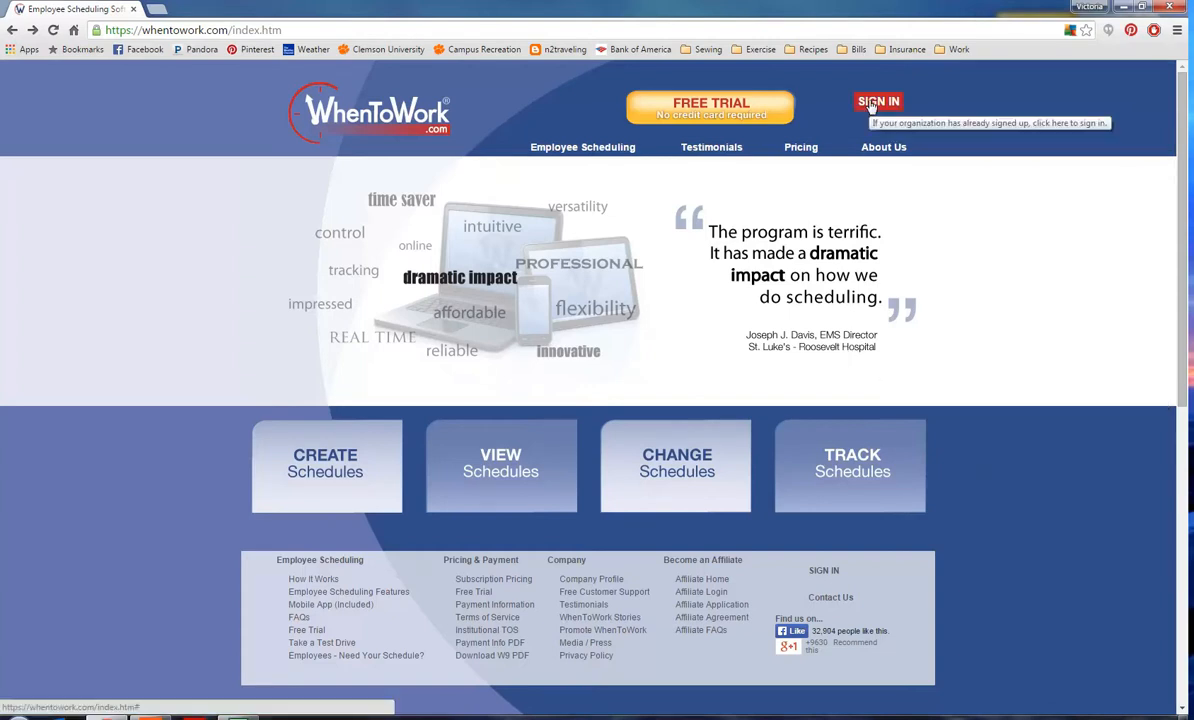
Open the WhenToWork sign-in page and sign in to the employee account with the filled-in credentials
mouse_move(884, 147)
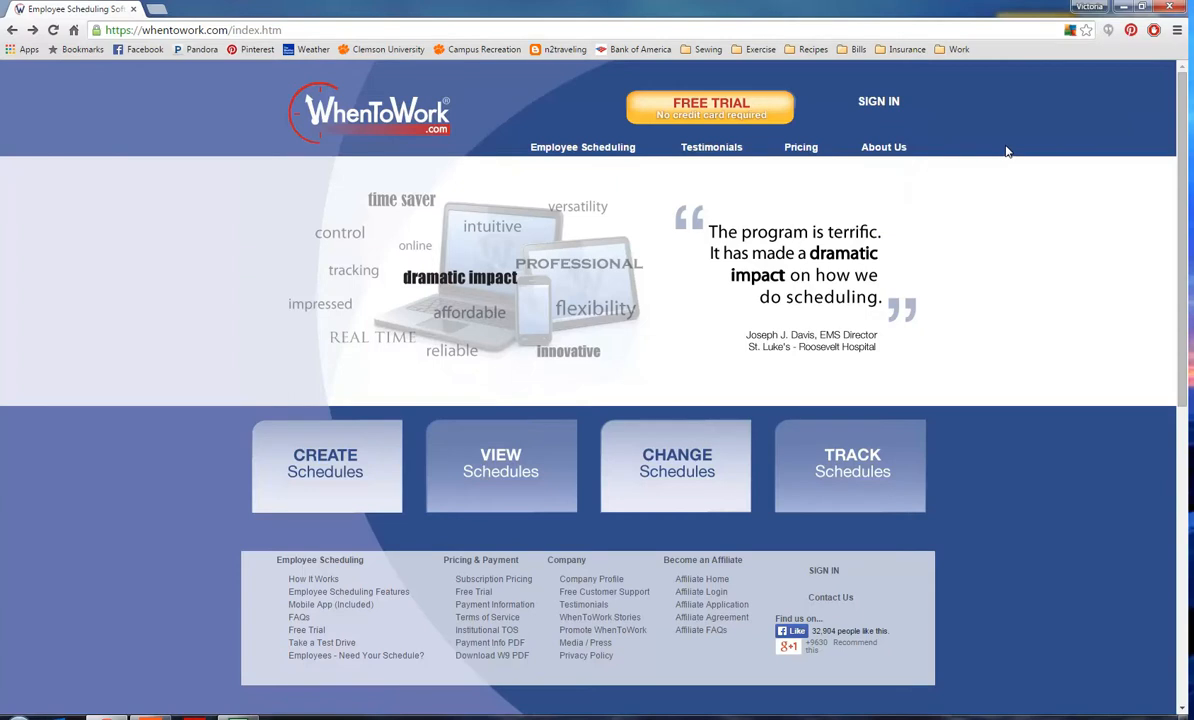
click(878, 101)
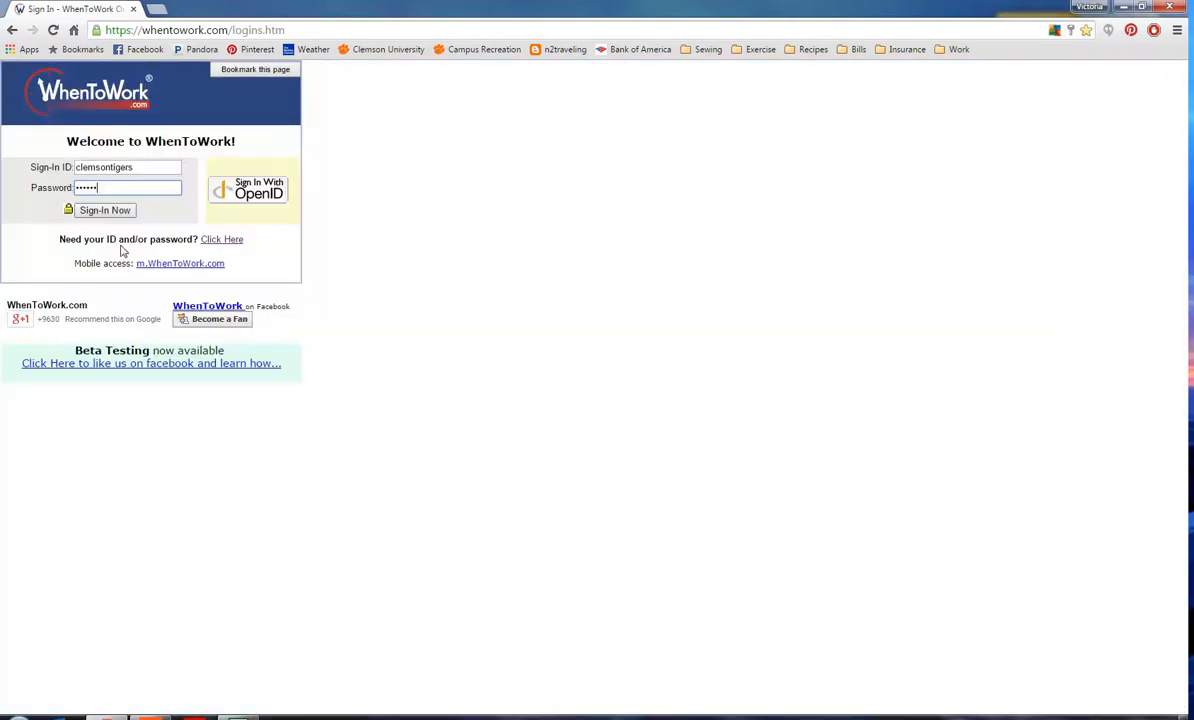
click(103, 208)
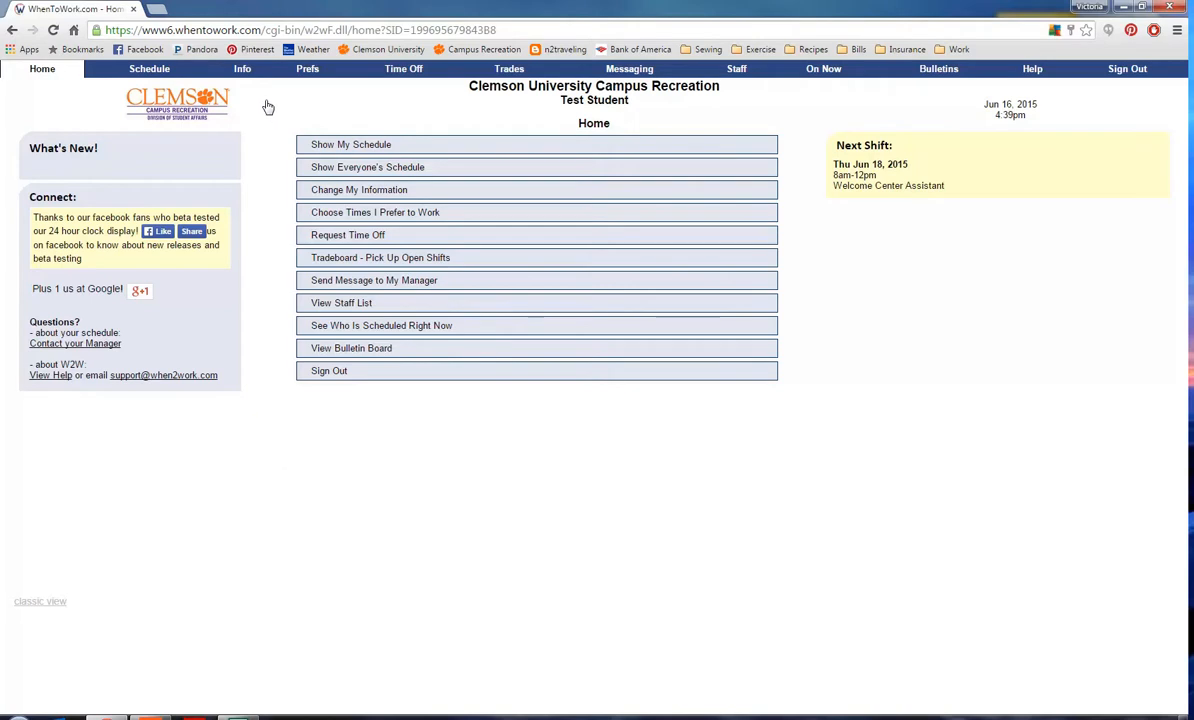
Save the e-mail notification settings and save the personal information with the phone number visible only to managers
click(240, 71)
click(557, 190)
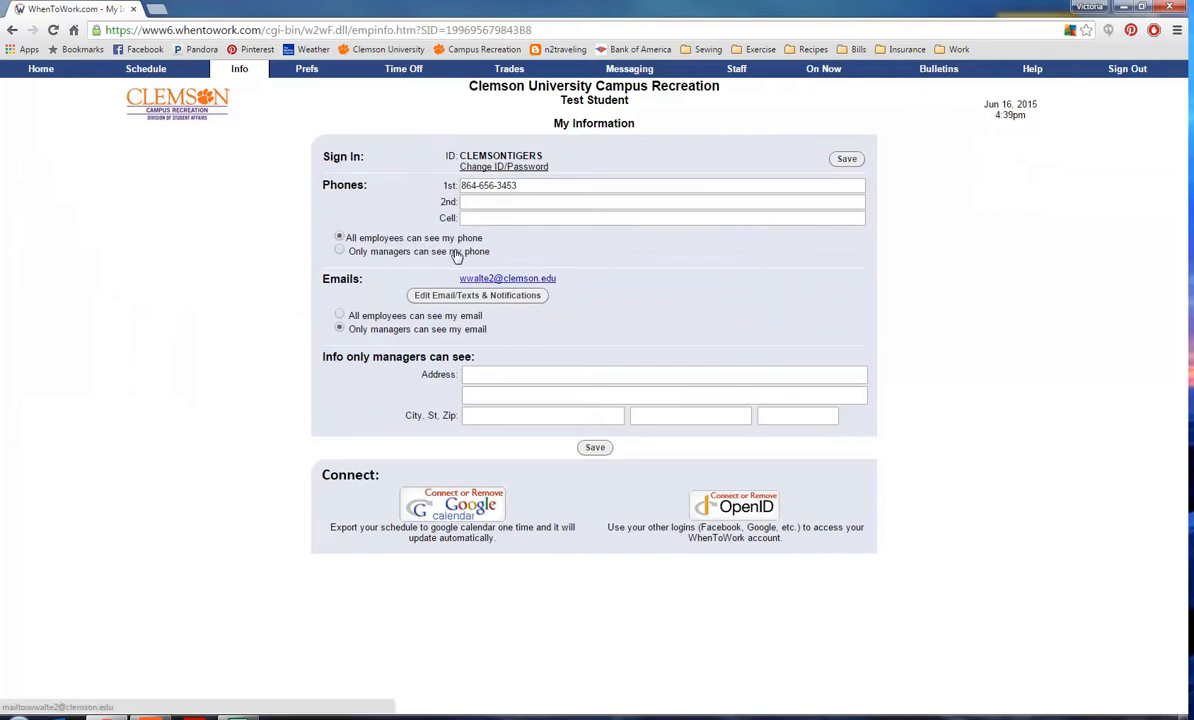
click(519, 300)
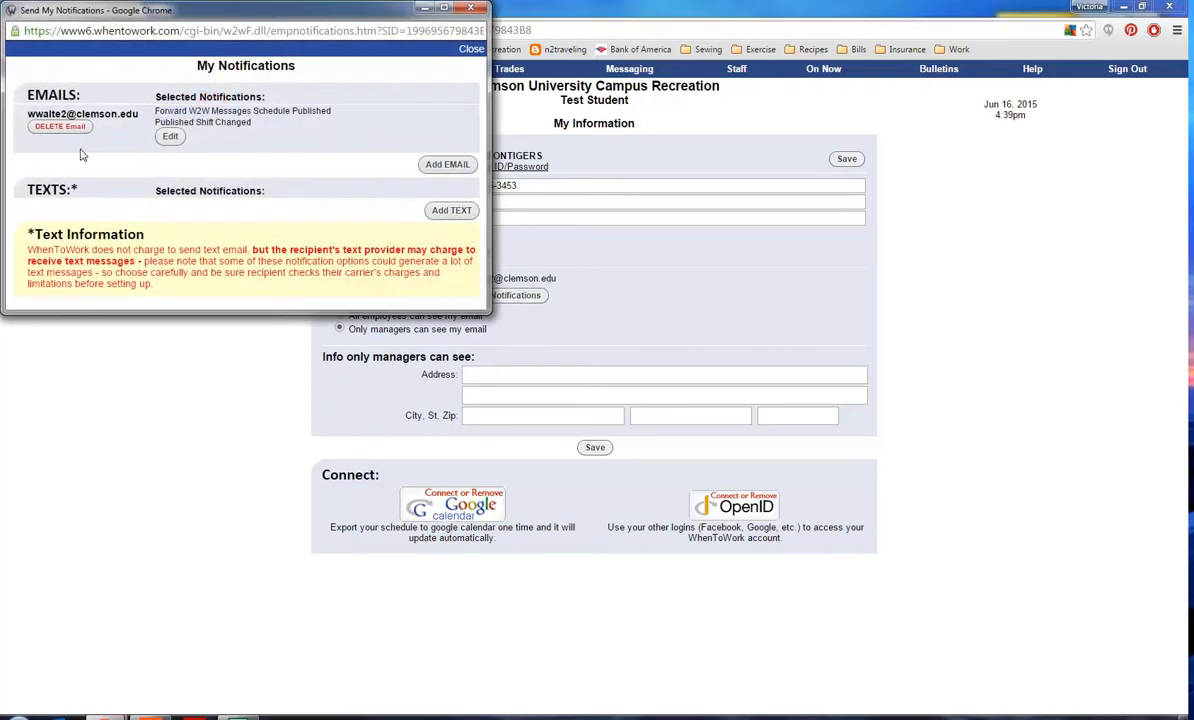
click(171, 137)
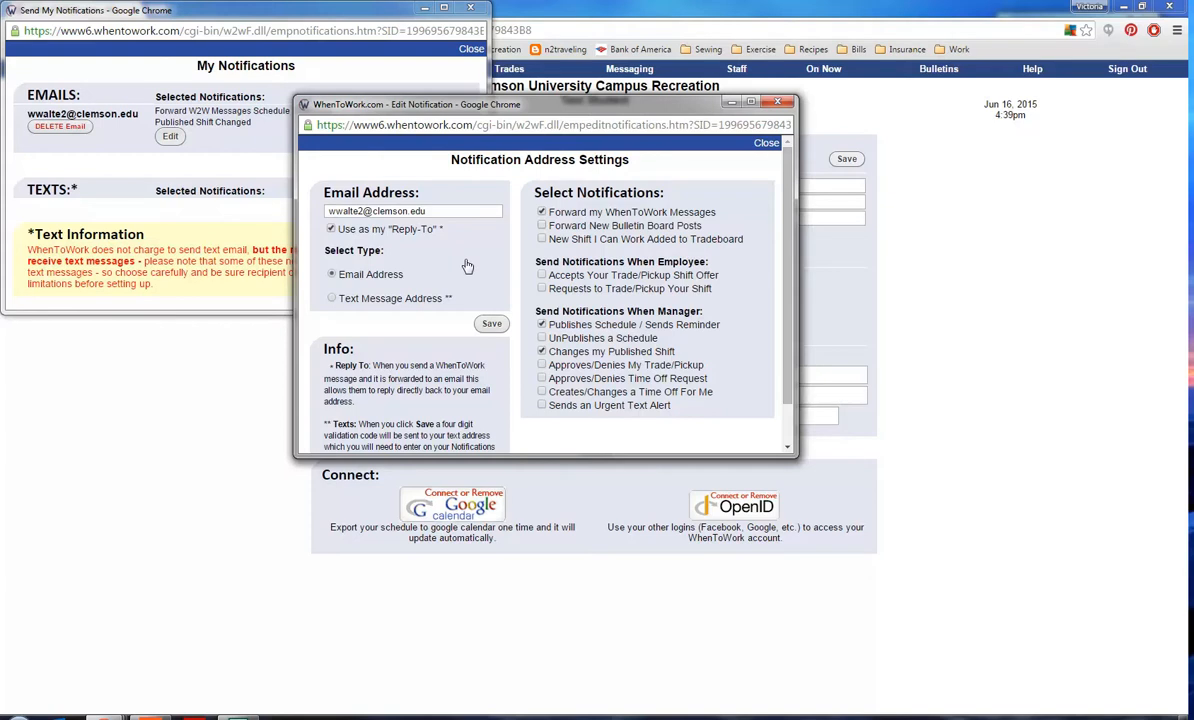
click(493, 324)
click(458, 50)
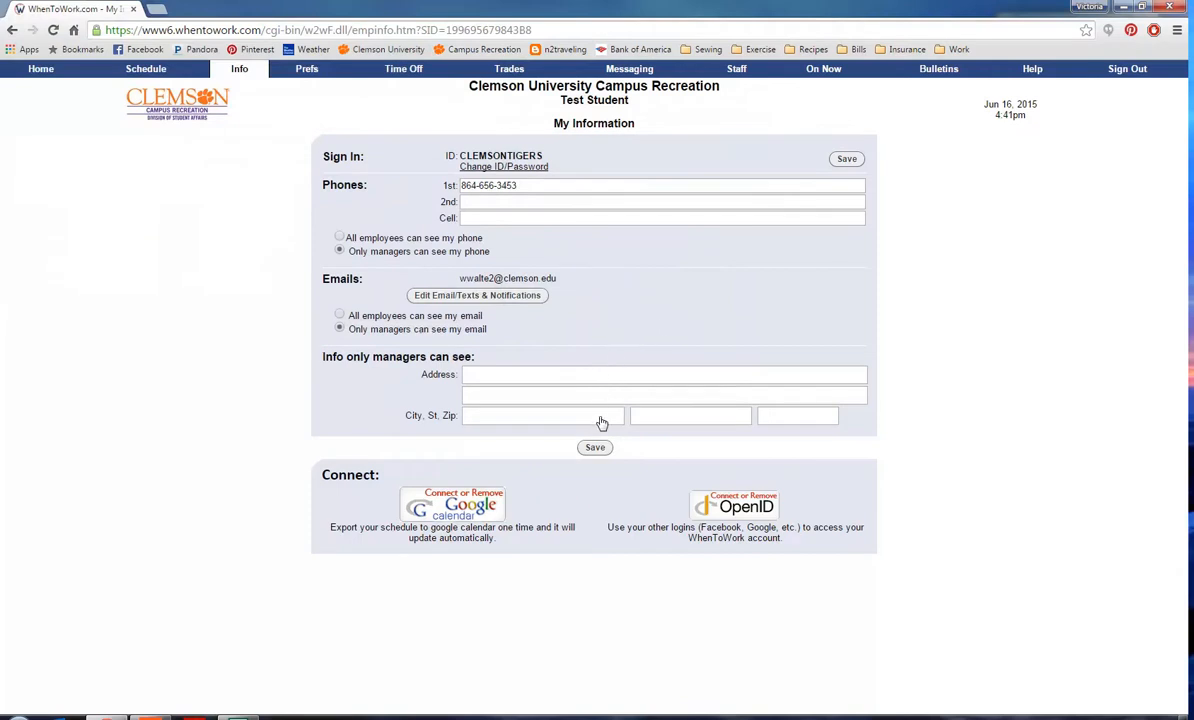
click(596, 450)
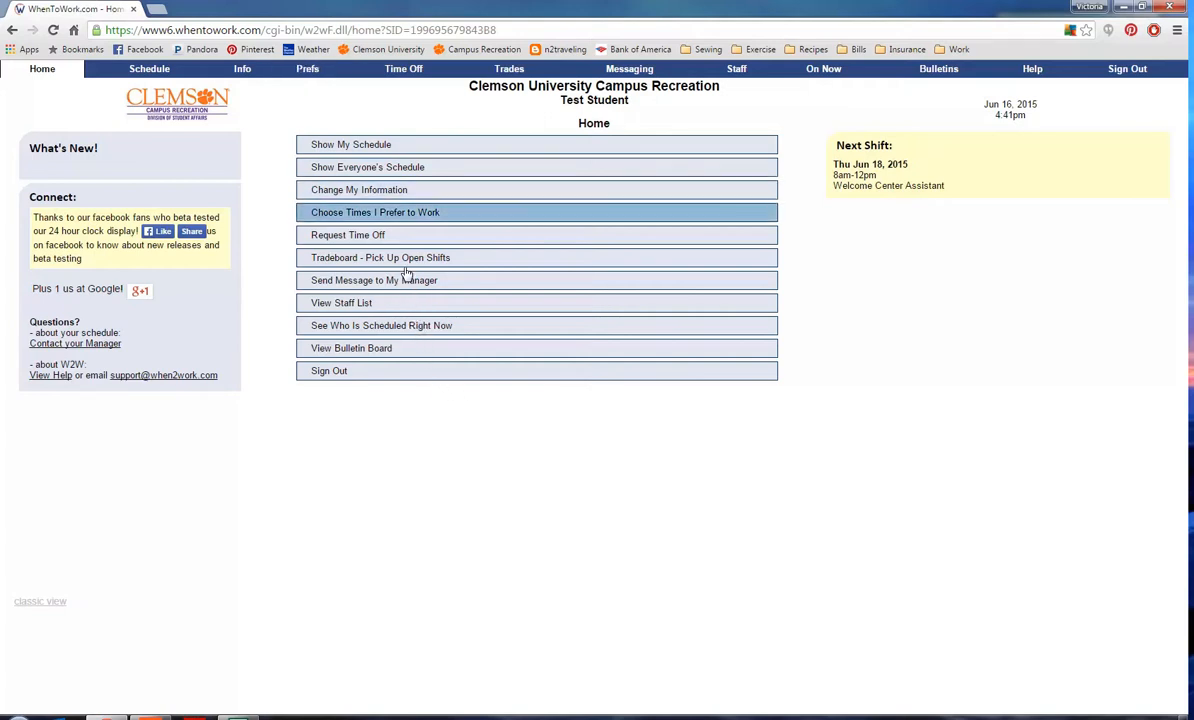
Mark Wednesday and Thursday from about 2am to 9am as Cannot Work in the repeating weekly preferences and save them
click(403, 216)
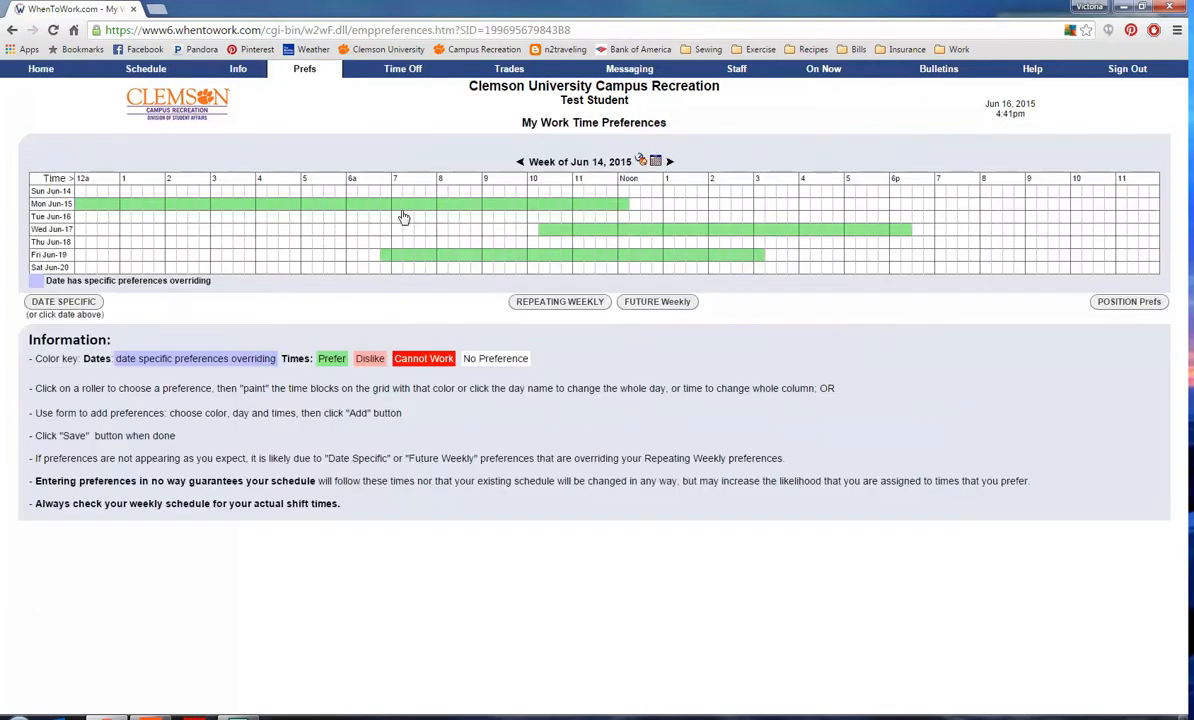
click(561, 302)
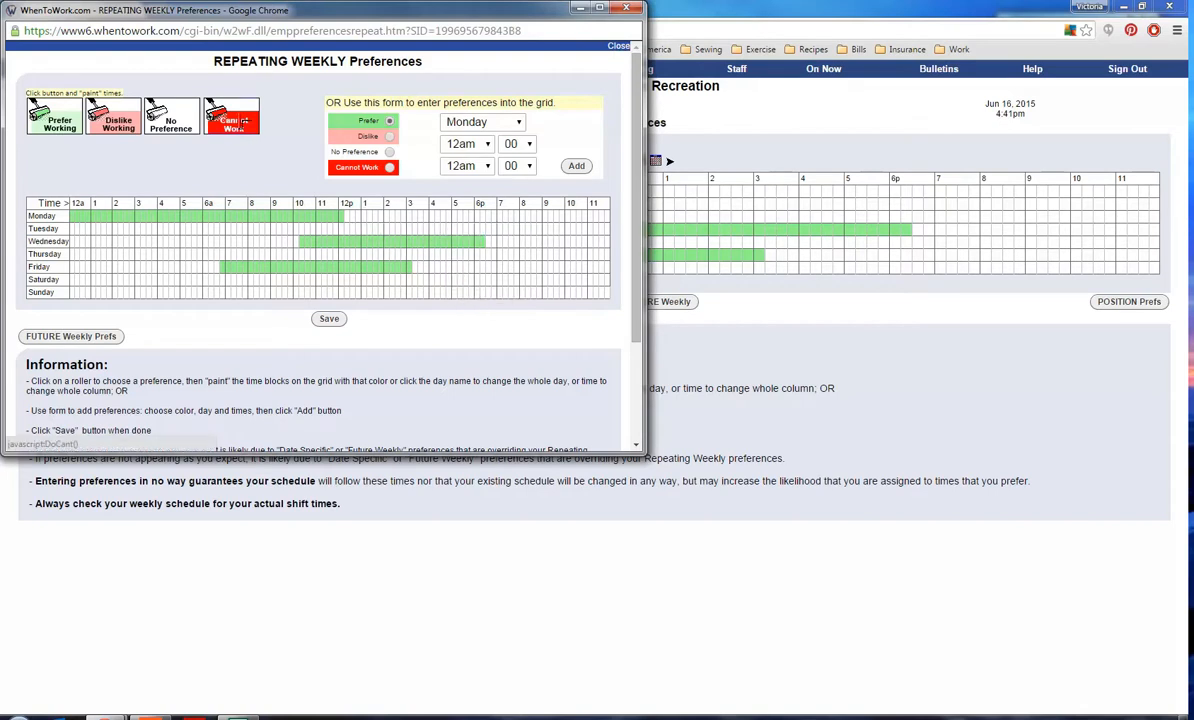
click(228, 122)
click(228, 124)
mouse_move(171, 238)
mouse_down()
mouse_move(150, 253)
mouse_move(279, 242)
mouse_up()
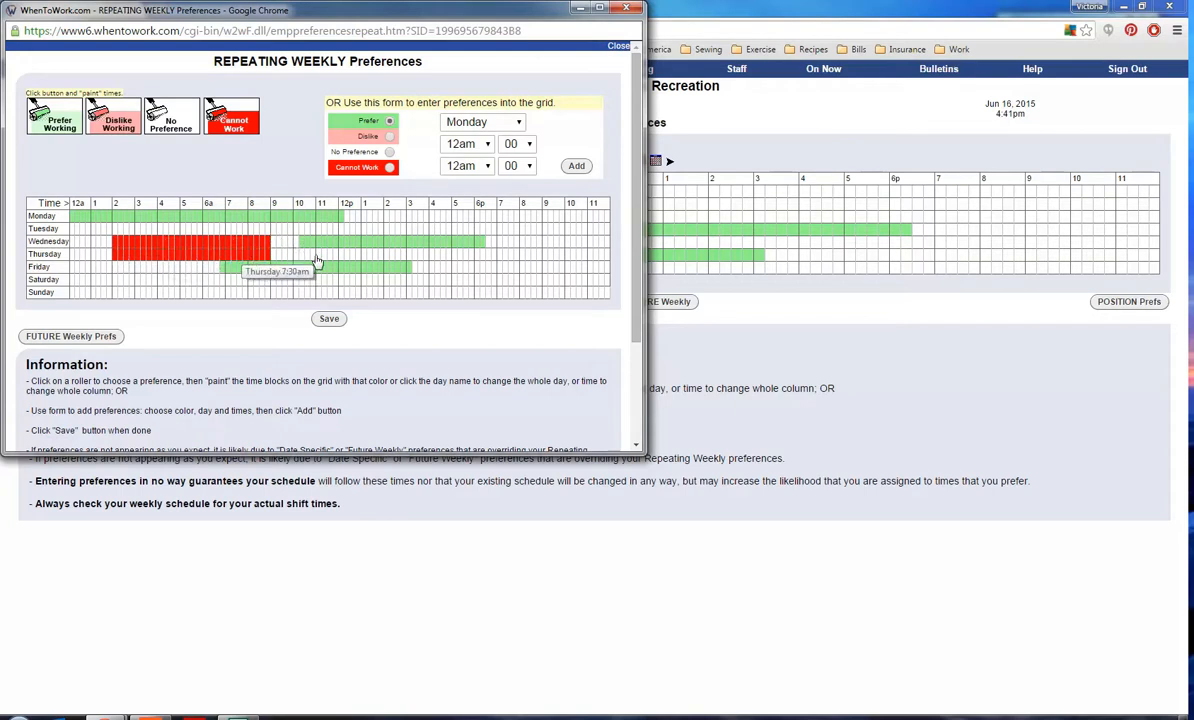
click(329, 320)
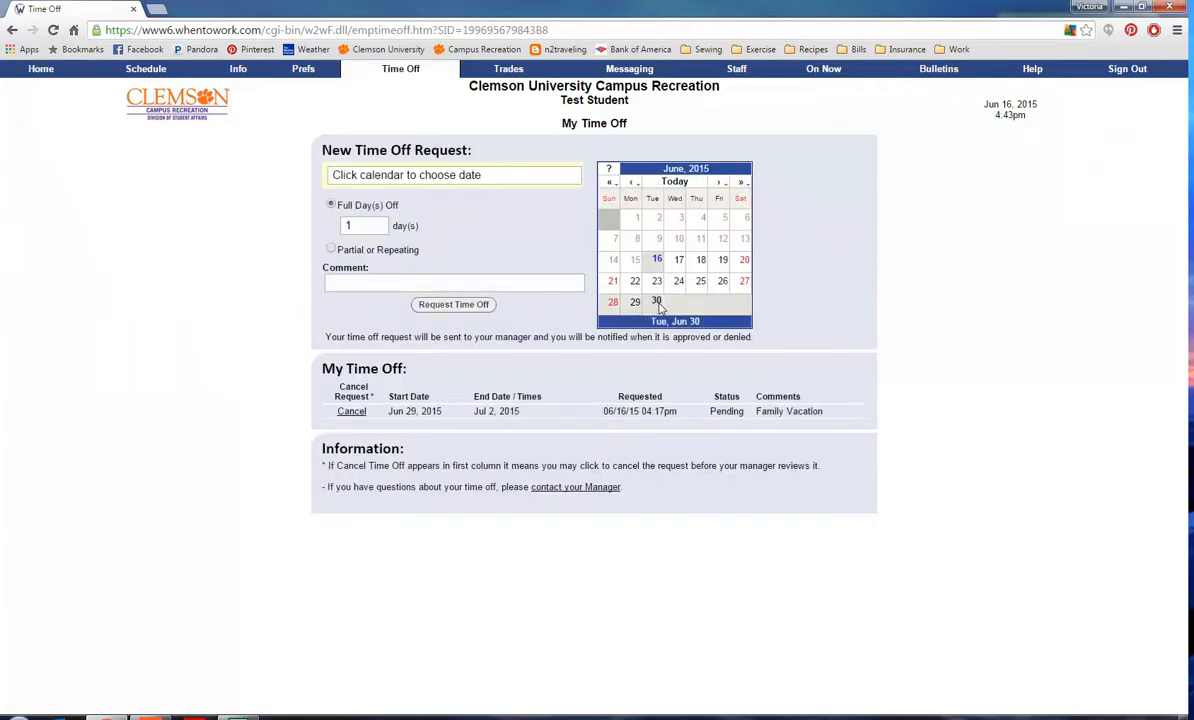
Submit a time off request starting 6/30/2015 for 5 full days with the comment "Vacation with the family"
click(657, 302)
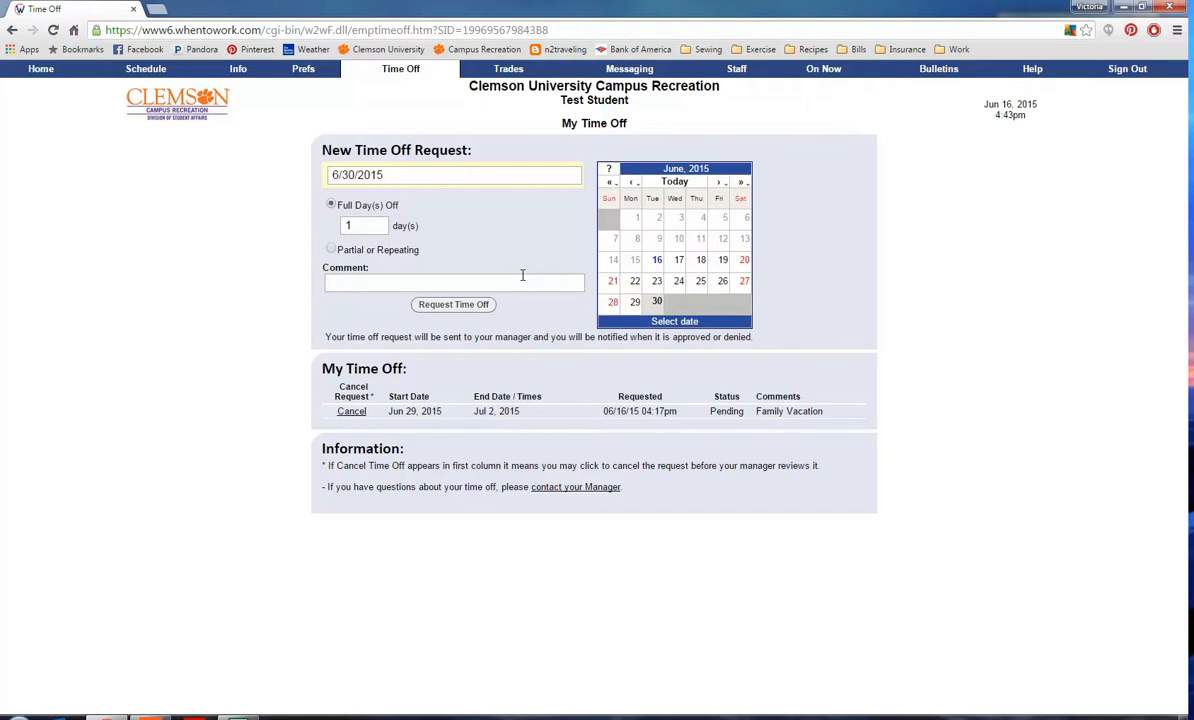
drag(362, 227, 265, 225)
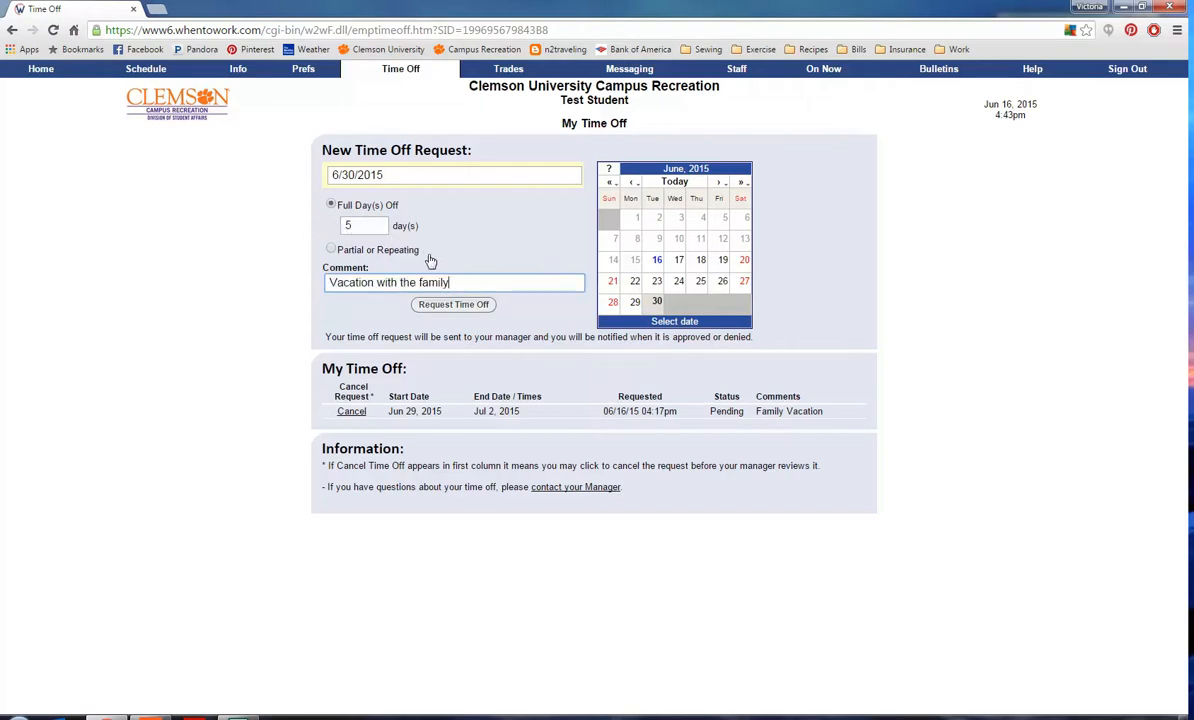
click(454, 308)
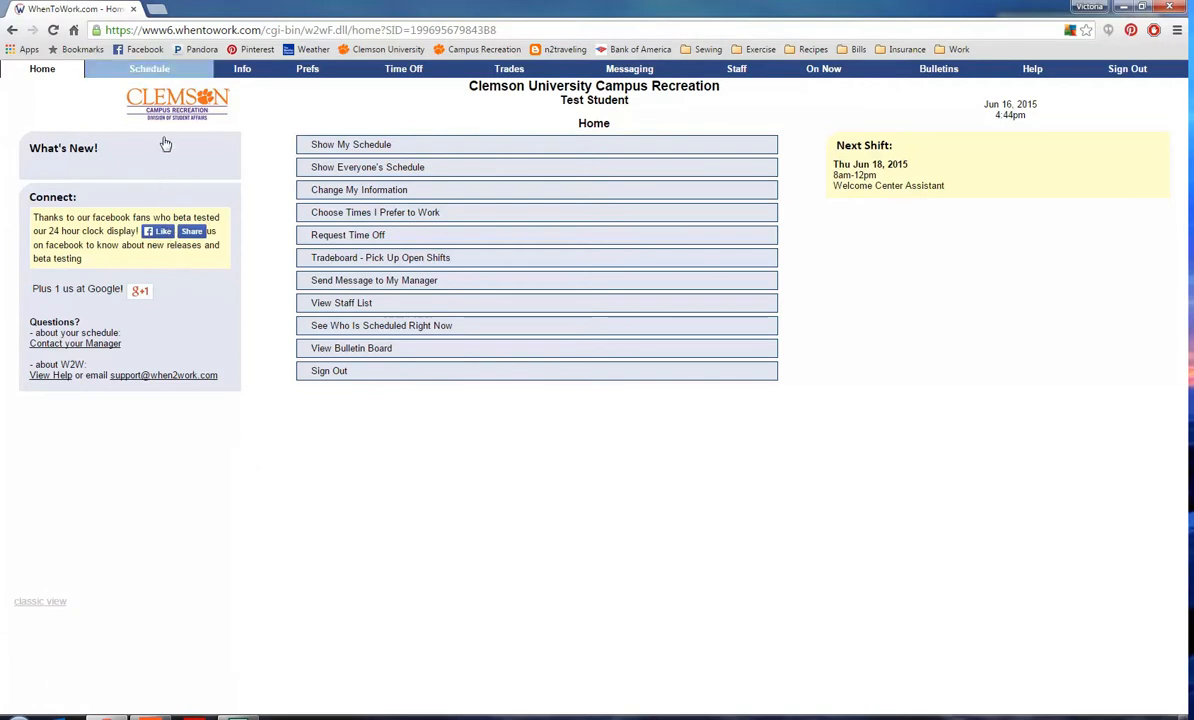
Check the personal weekly and monthly schedule, and post the Jun 18 shift for trade or drop with the comment "Going on vacation"
click(155, 72)
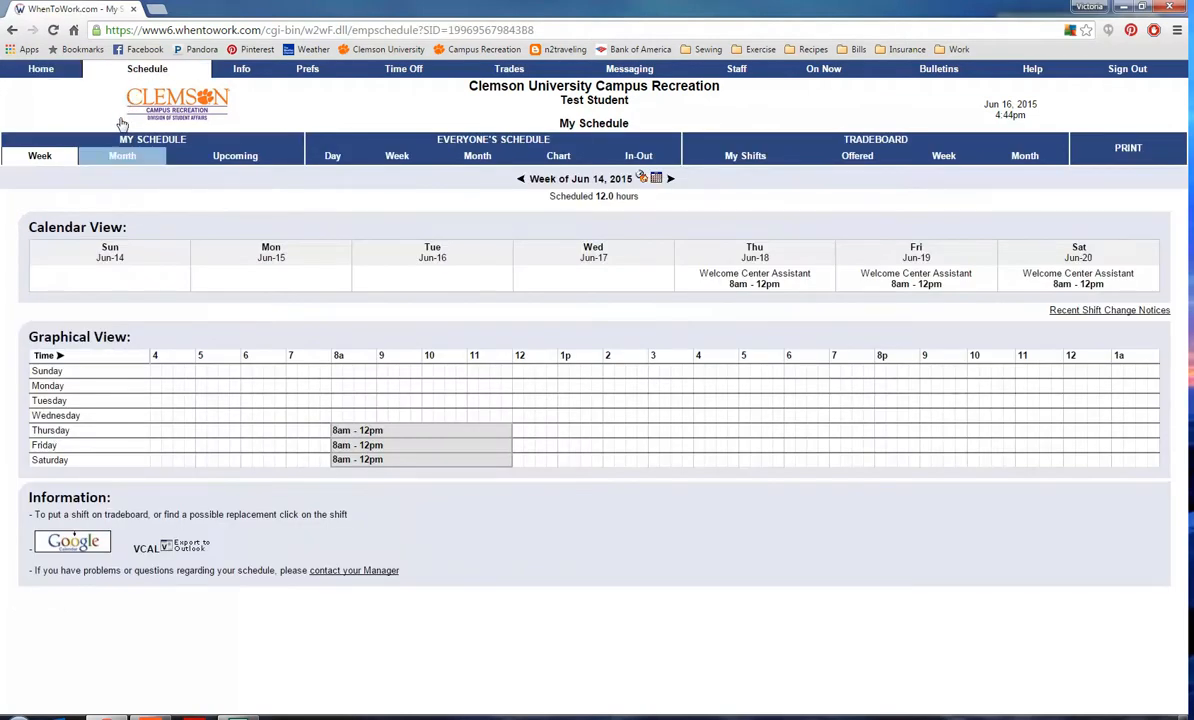
click(120, 156)
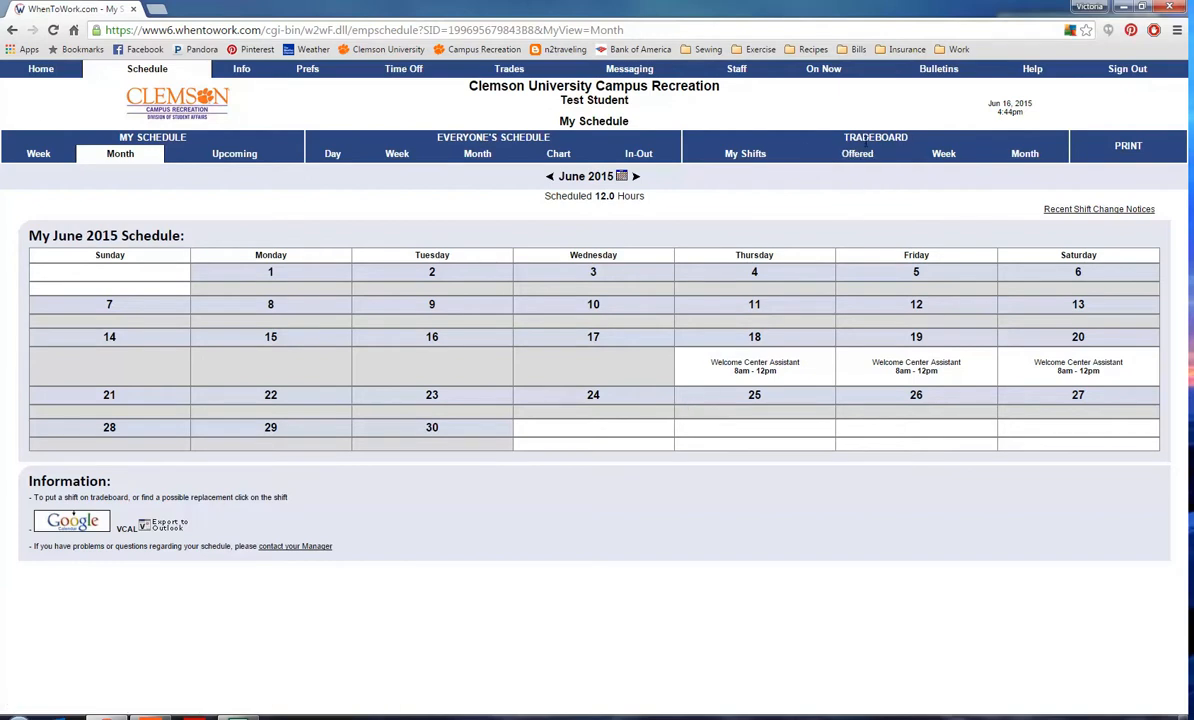
click(745, 156)
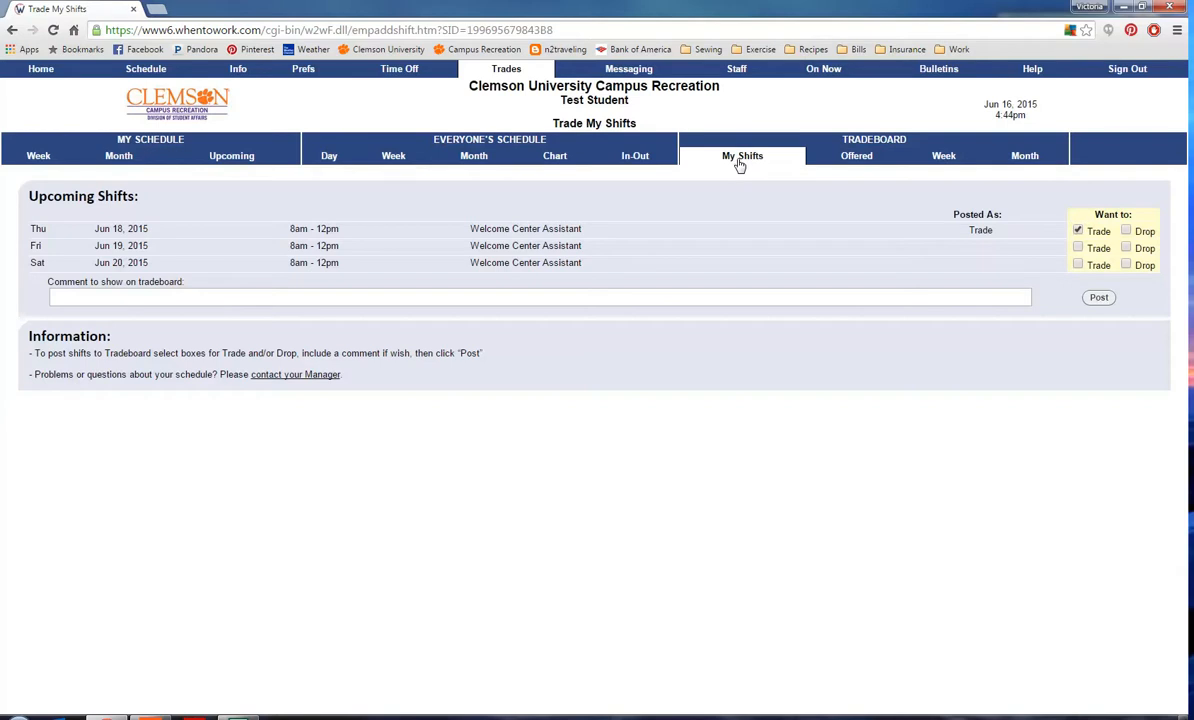
click(1125, 231)
click(941, 297)
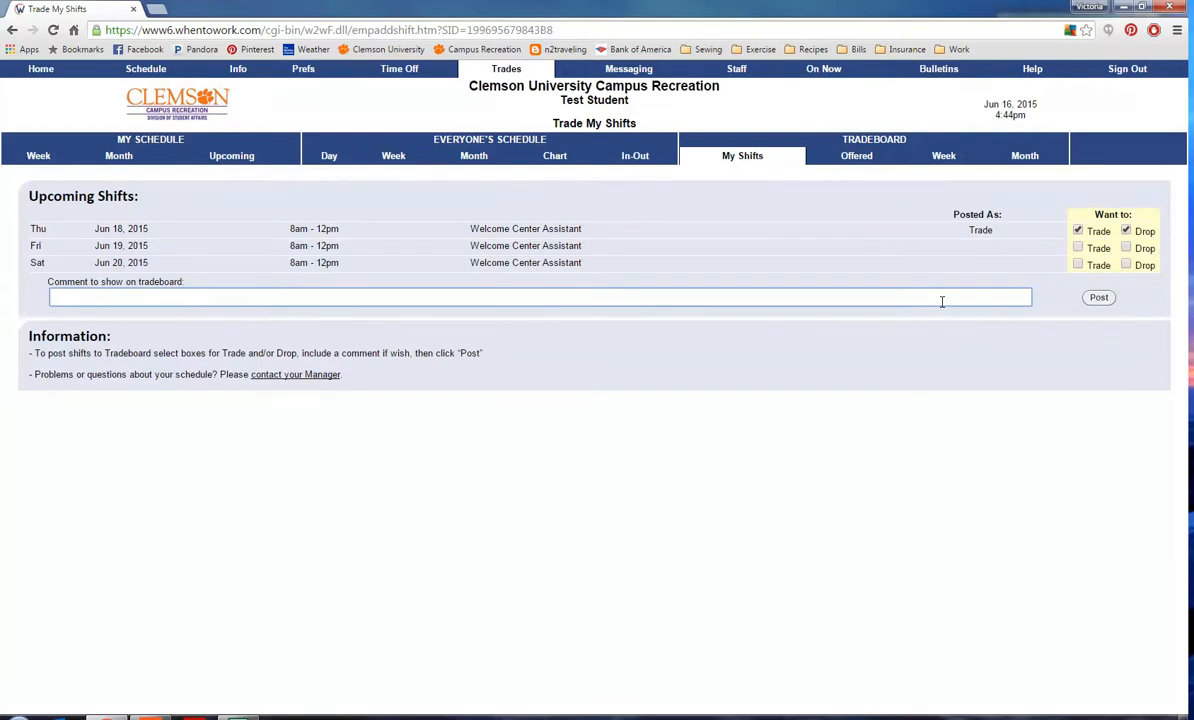
text(Going on vacation)
click(1097, 297)
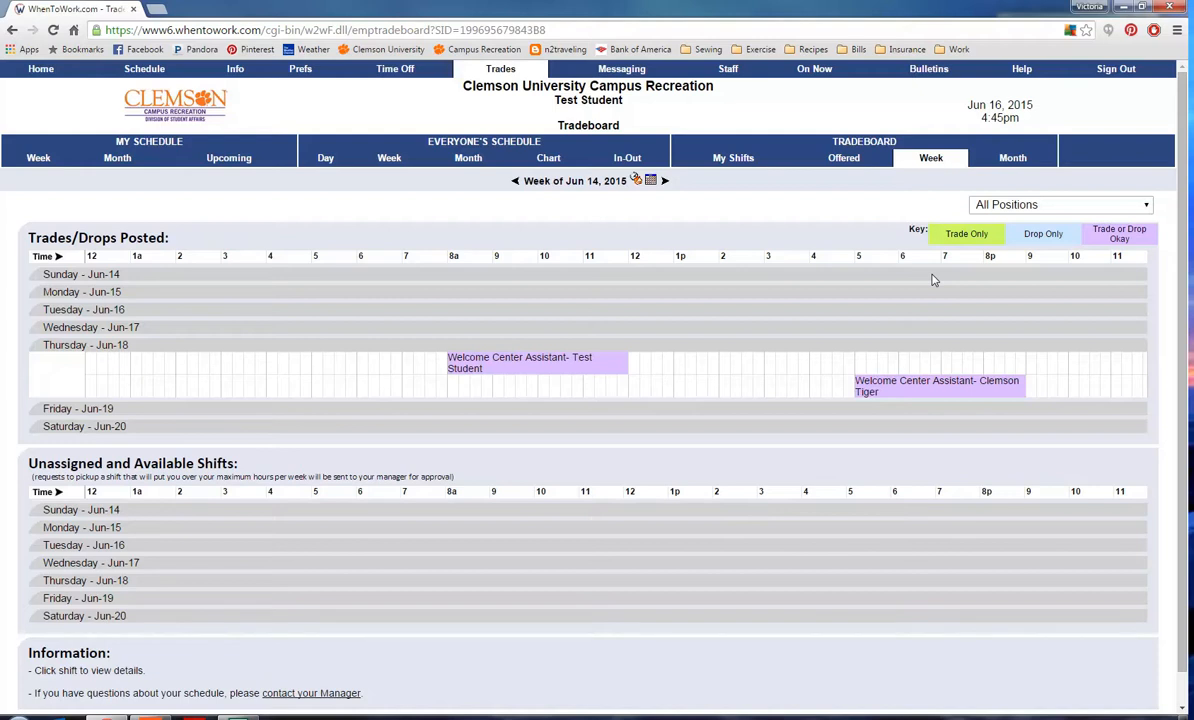
Offer the own 6/18/2015 8am - 12pm shift in trade for the posted Thursday 5pm - 9pm Welcome Center Assistant shift
click(858, 385)
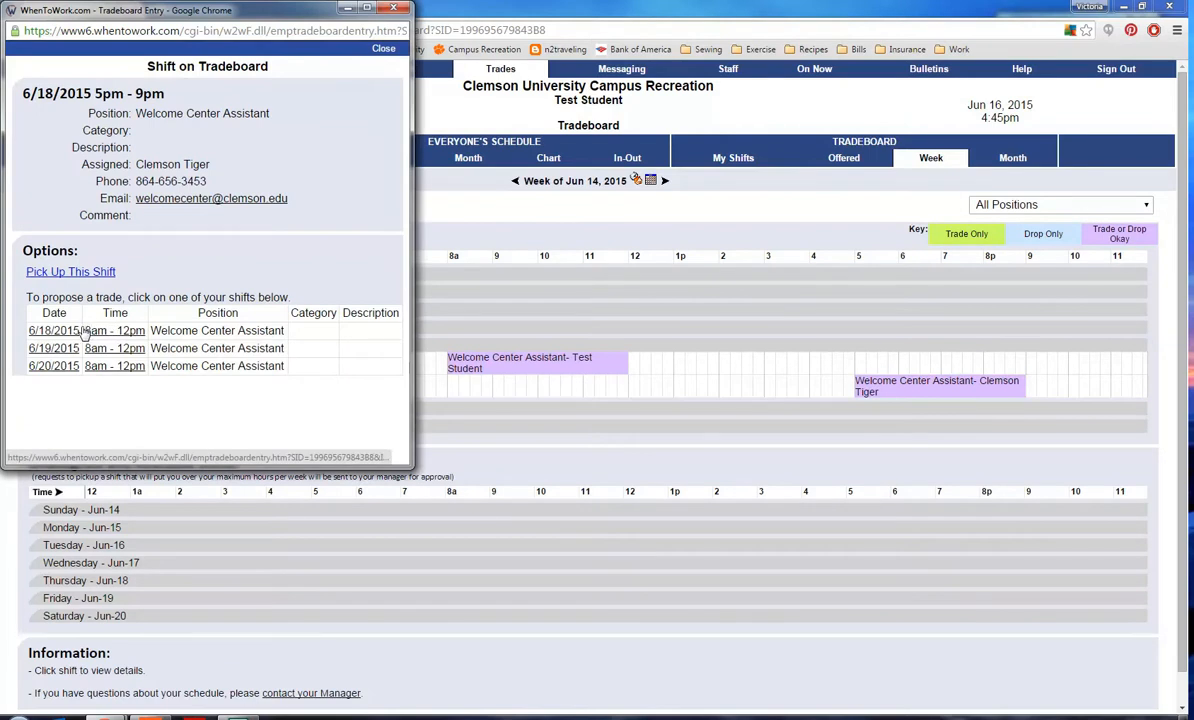
click(76, 335)
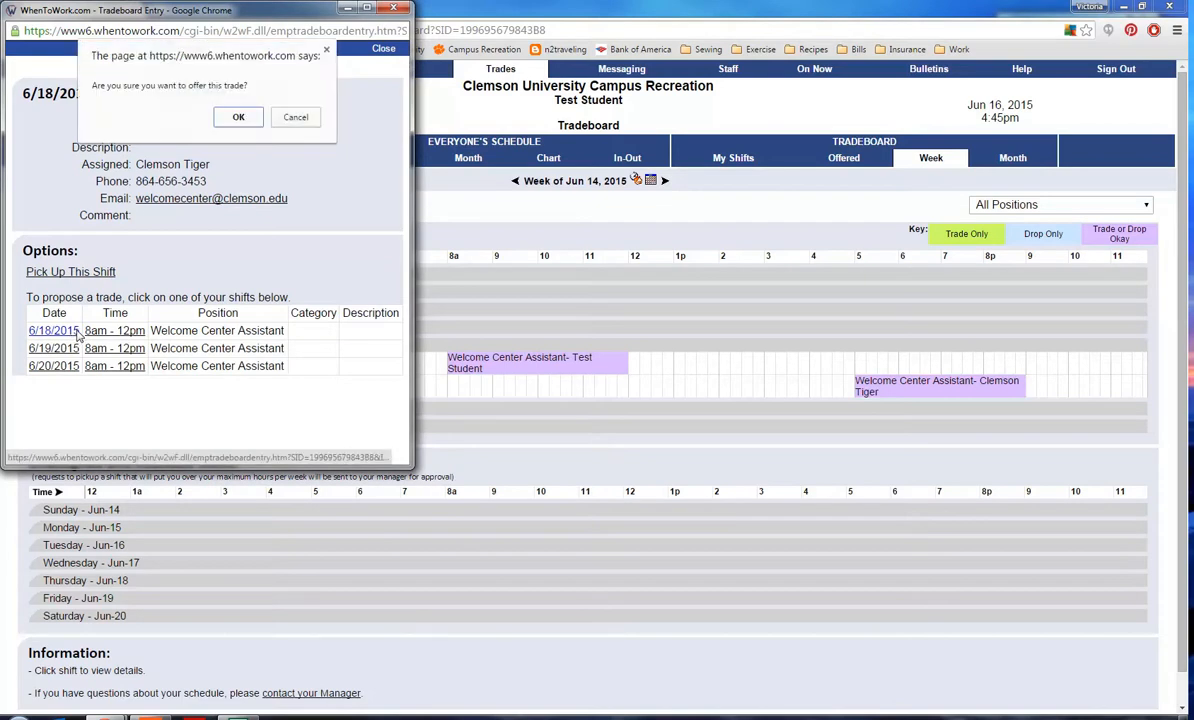
click(238, 117)
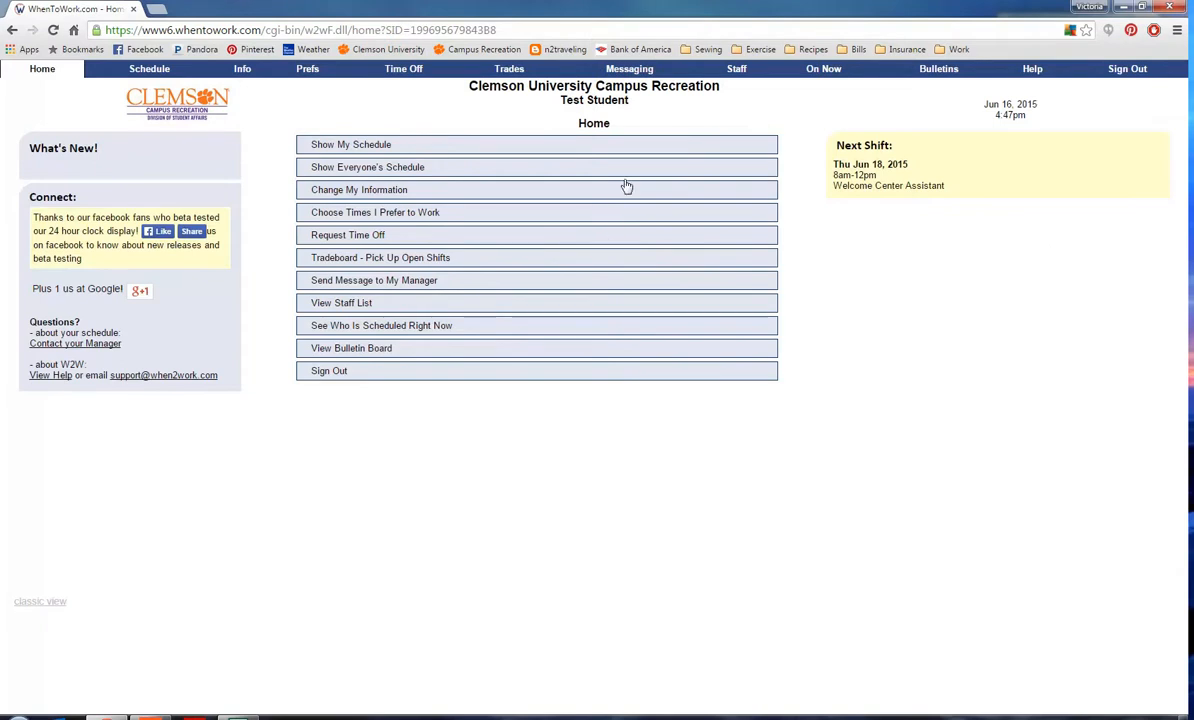
Review the new messages, staff list, who is scheduled now and later, and the bulletin board, and return to the home page
click(628, 68)
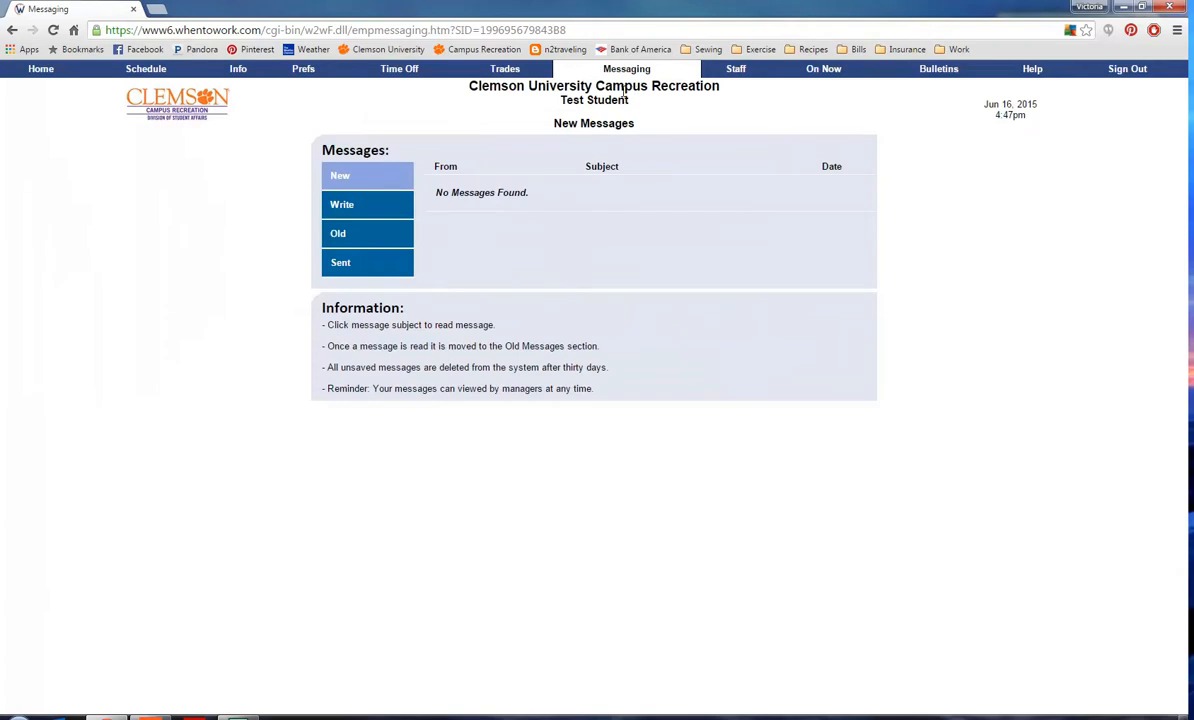
click(736, 70)
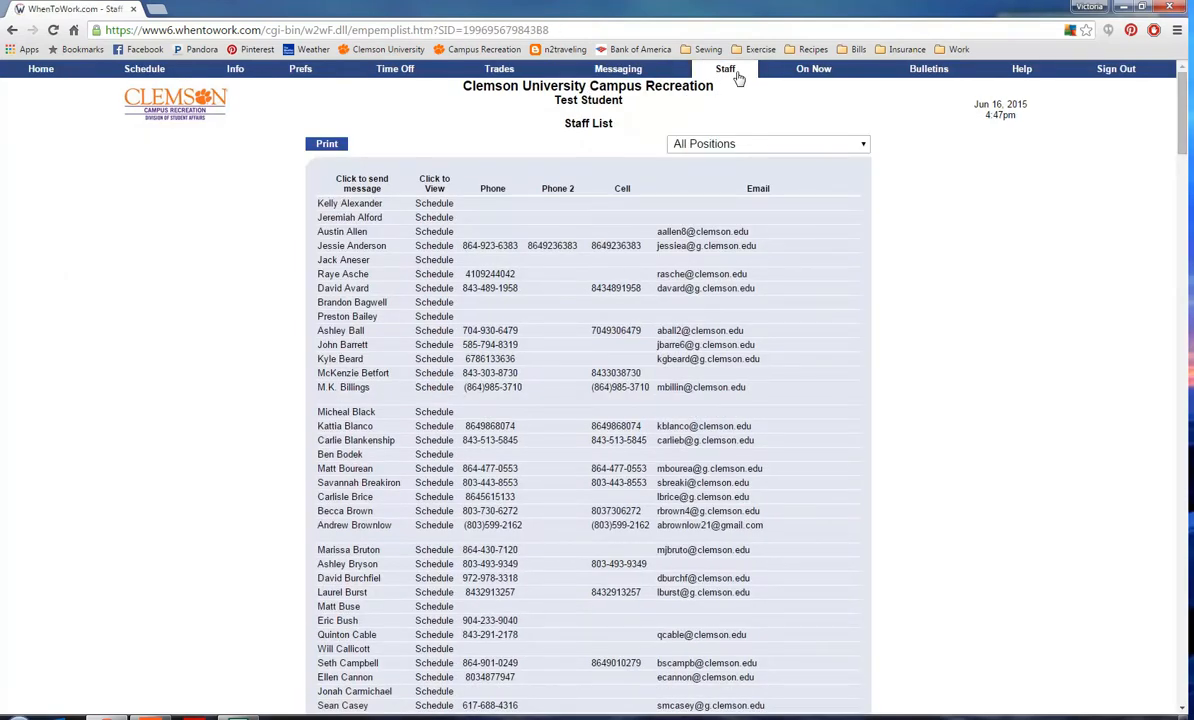
click(791, 74)
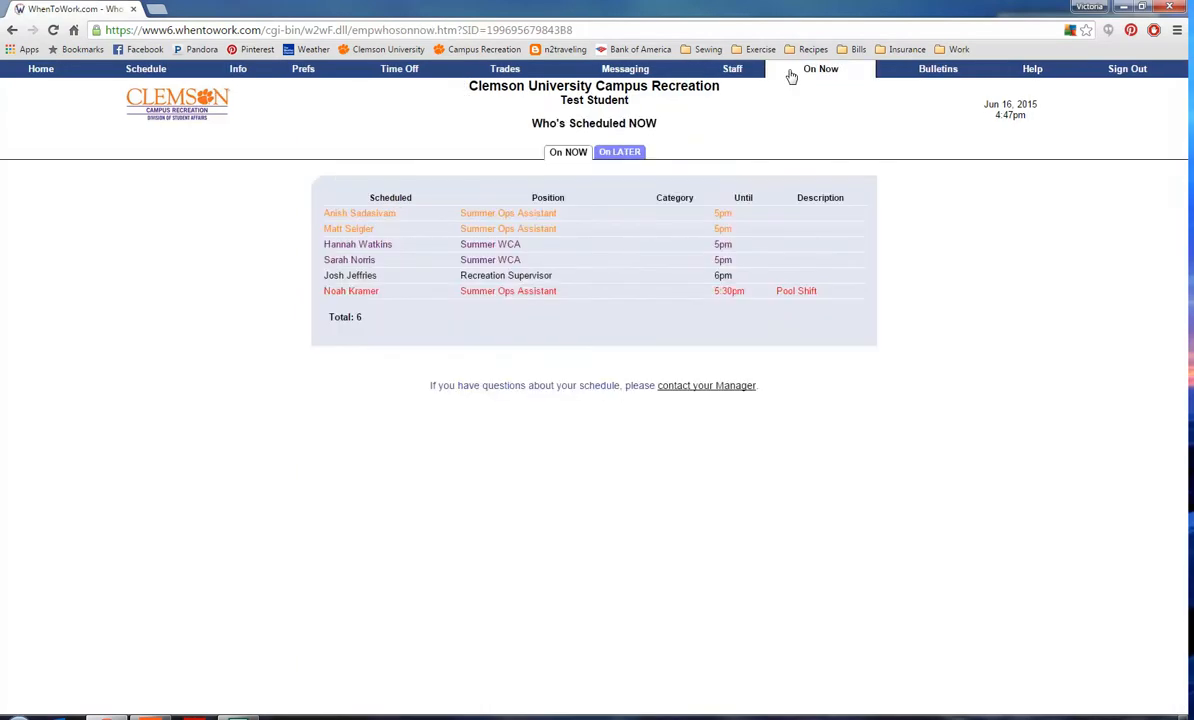
click(622, 156)
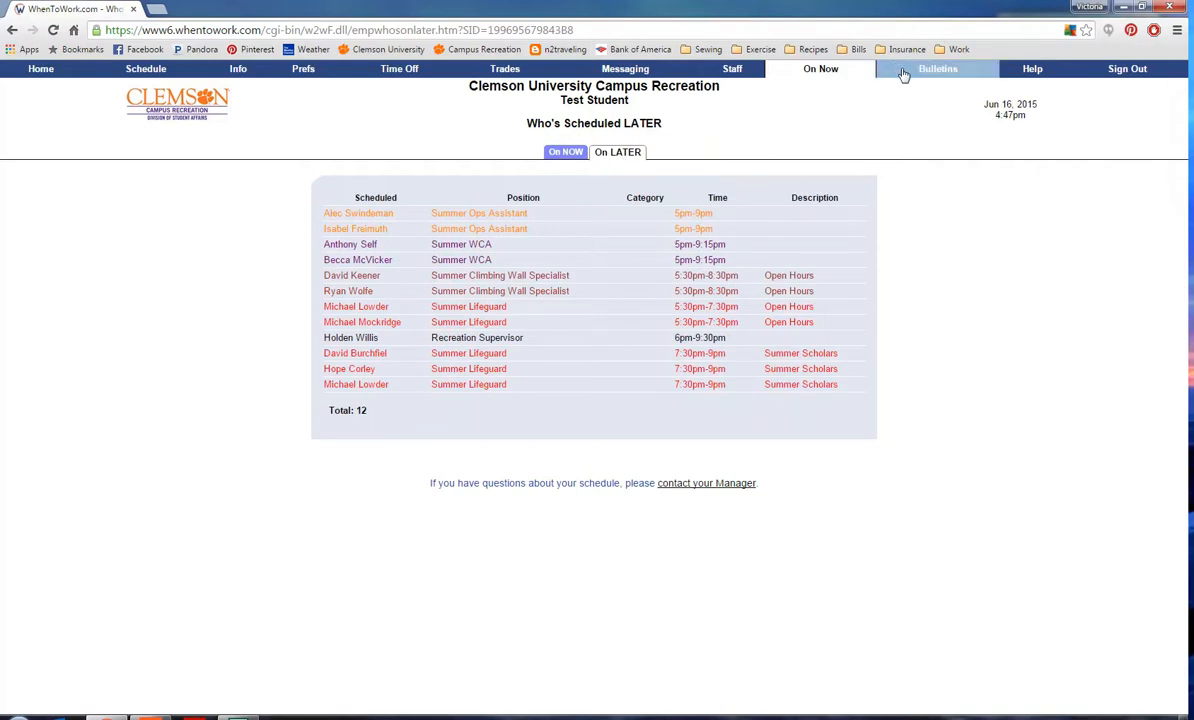
click(903, 72)
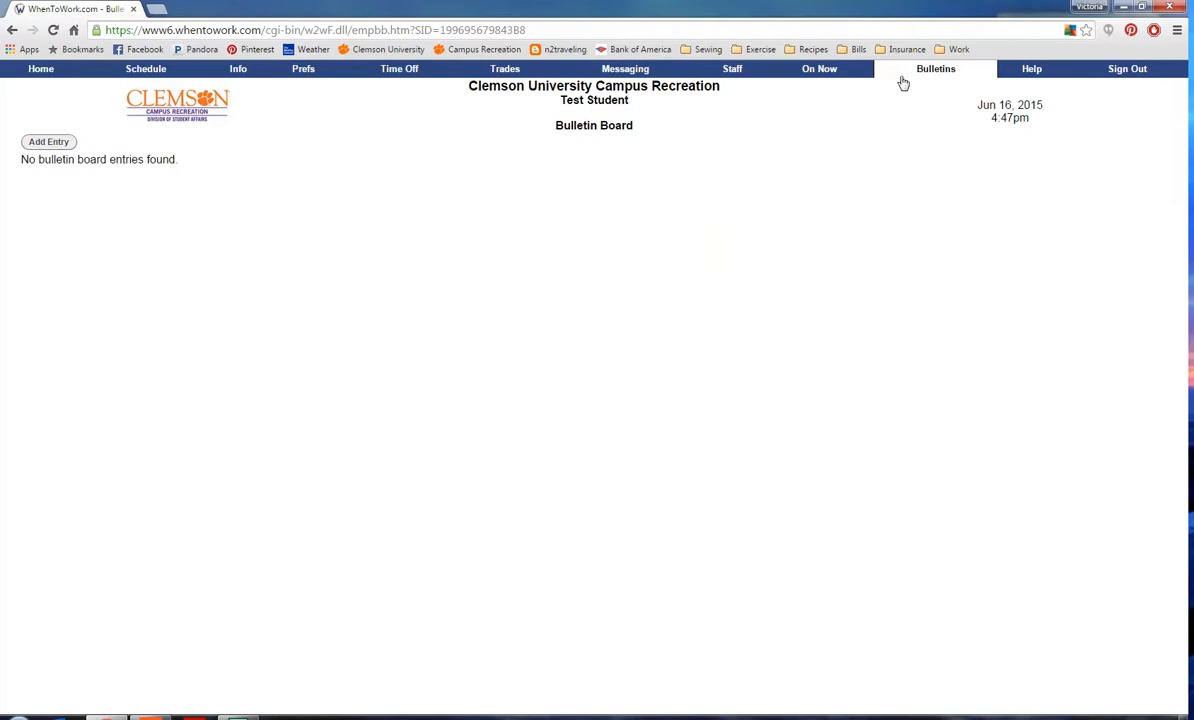
click(33, 72)
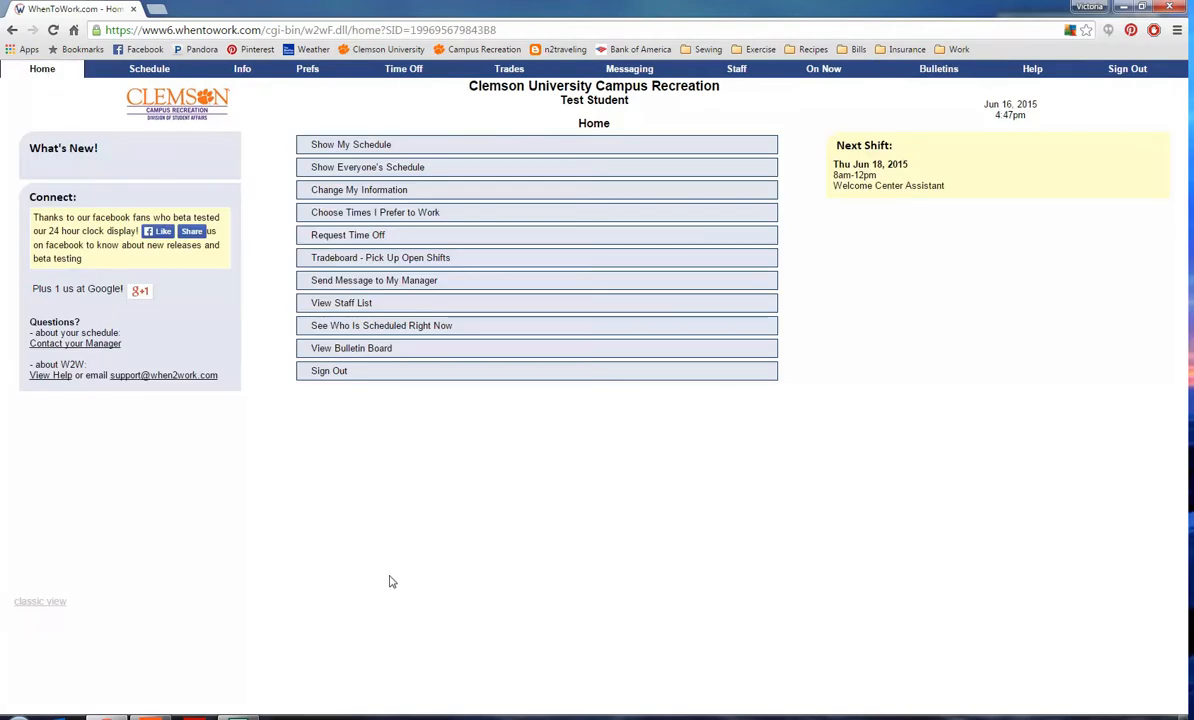